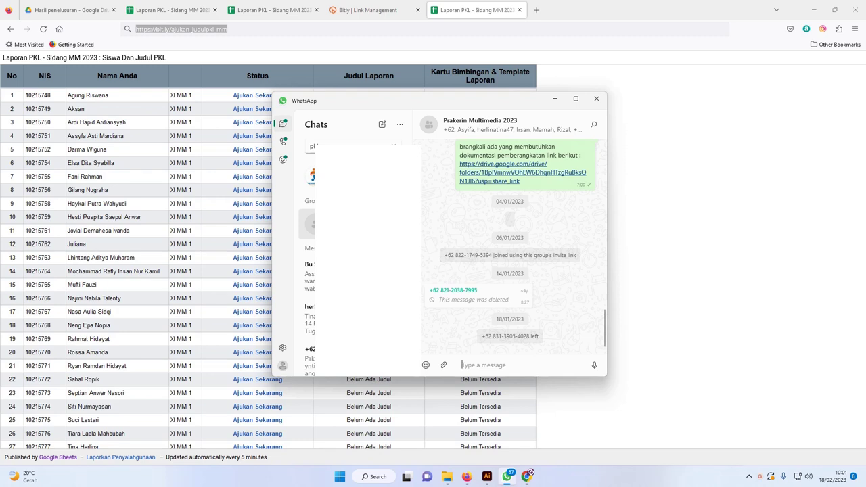
Paste the bit.ly/ajukan_judulpkl_mm link into the Prakerin Multimedia 2023 group's message box and select it.
left_click_drag(479, 105, 497, 115)
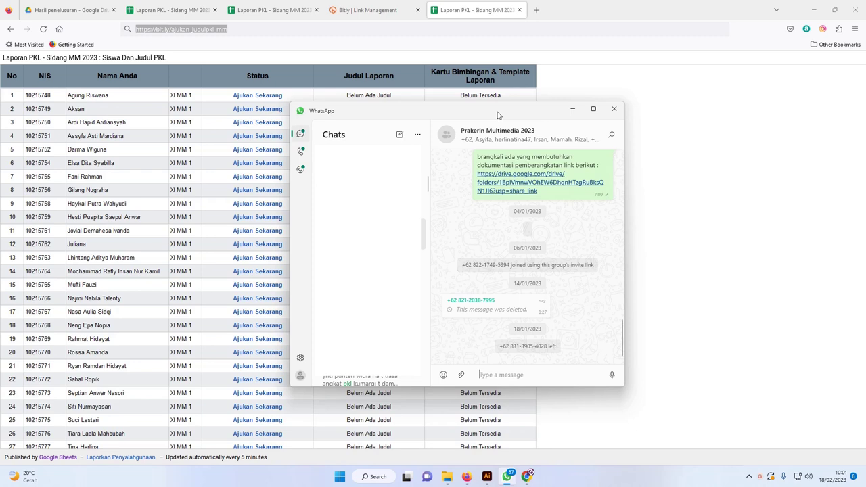
type("https://bit.ly/ajukan_judulpkl_mm")
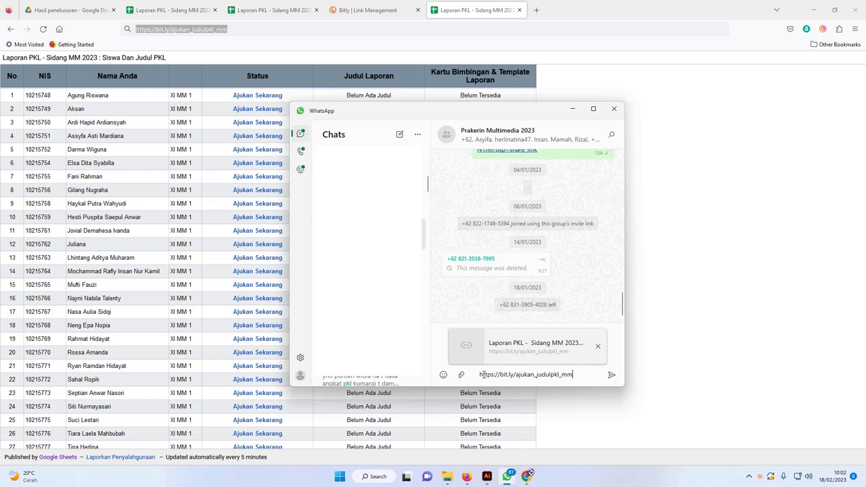
left_click_drag(481, 374, 580, 376)
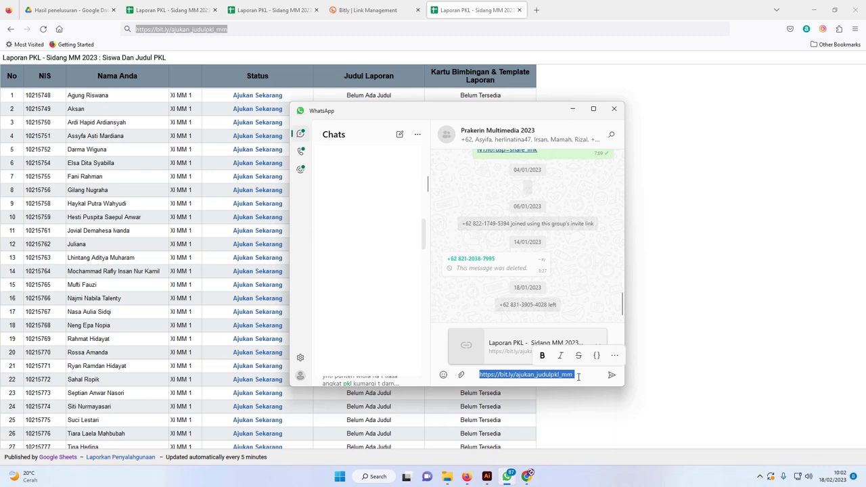
left_click(587, 376)
key("ctrl+a")
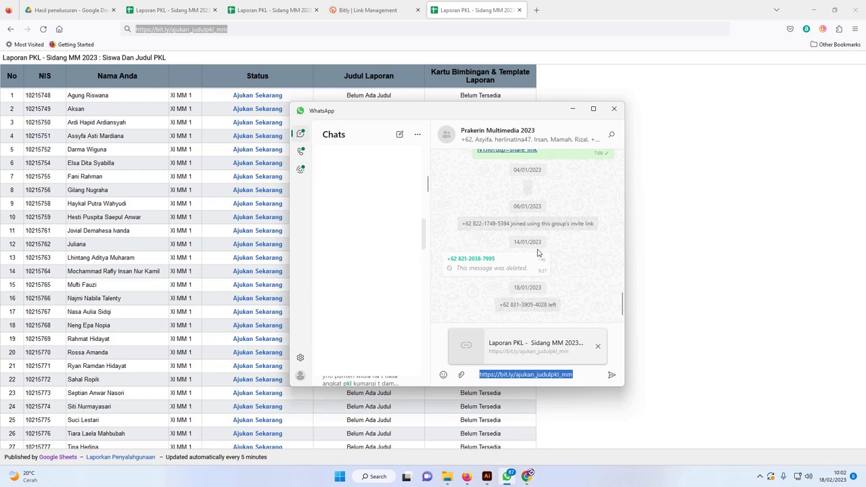
Minimize WhatsApp and reopen the bit.ly short link from the browser address bar.
left_click(572, 109)
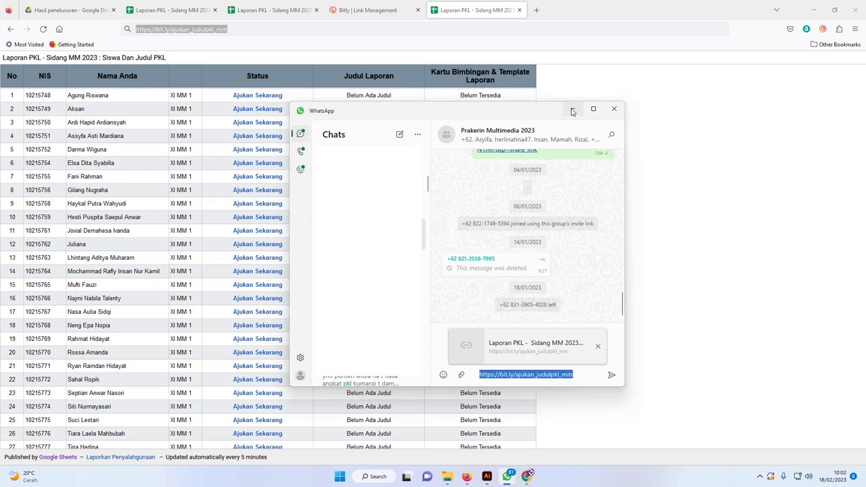
left_click(489, 26)
left_click_drag(119, 33, 127, 38)
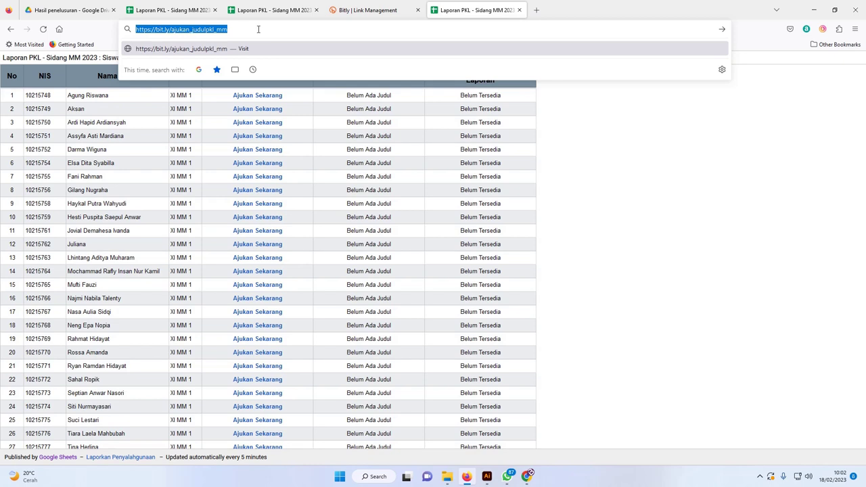
key("Return")
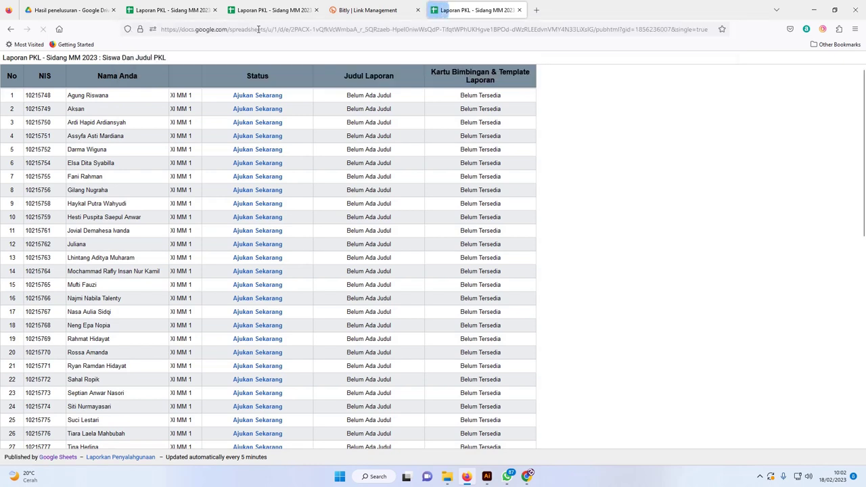
Scroll through the published Siswa Dan Judul PKL sheet and review the first four student rows.
scroll(304, 184, "down", 2)
scroll(305, 184, "down", 1)
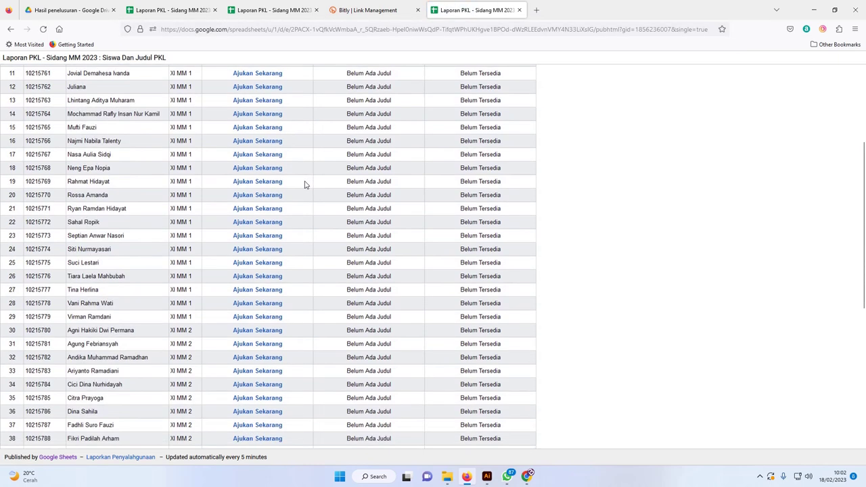
scroll(304, 184, "down", 2)
scroll(304, 184, "down", 2)
scroll(305, 184, "down", 1)
scroll(305, 184, "up", 5)
scroll(305, 184, "up", 3)
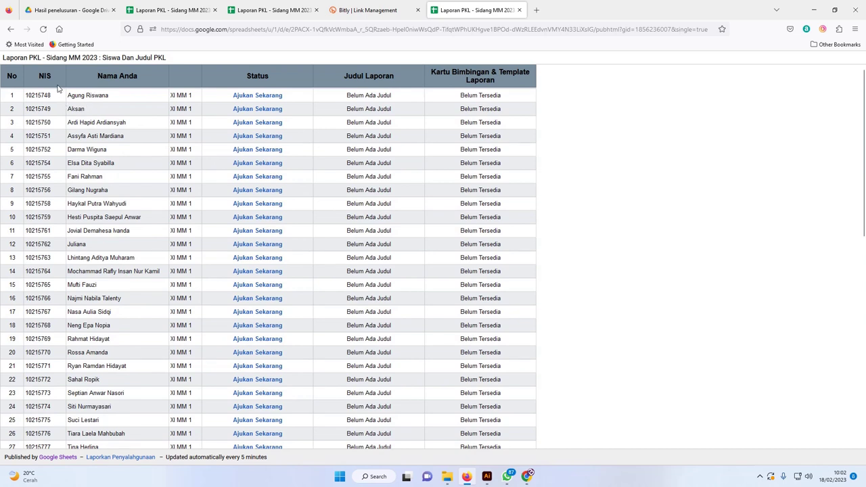
left_click_drag(12, 77, 546, 142)
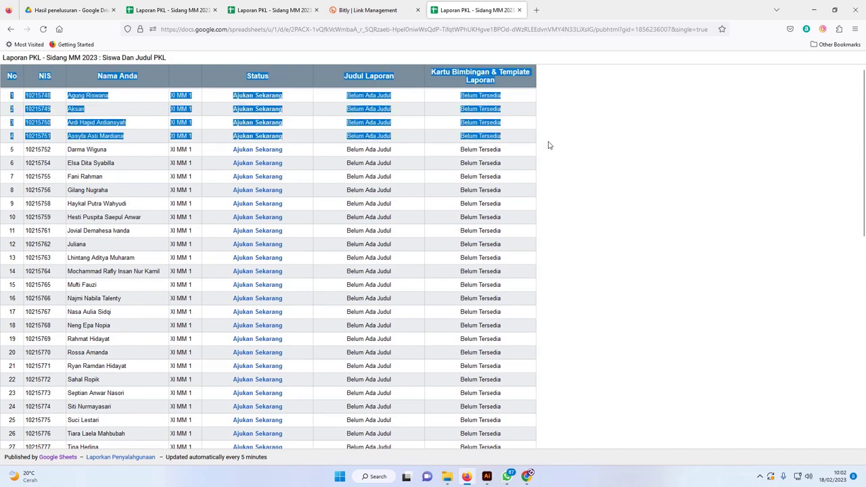
left_click(591, 131)
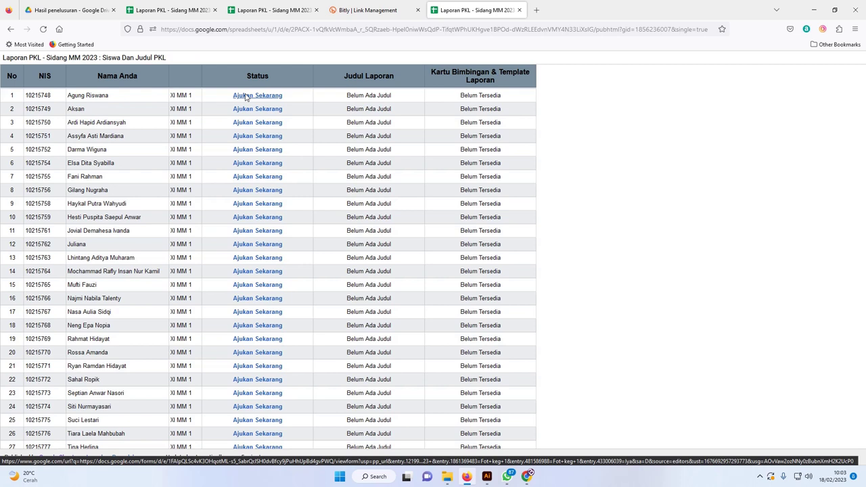
Open row 1's Ajukan Sekarang form, continue the saved draft, and check the Nama and ID Laporan values.
left_click(247, 96)
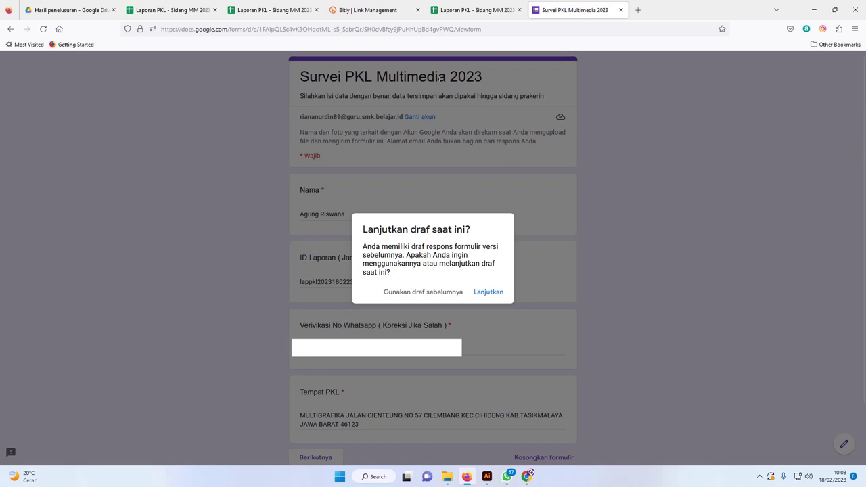
left_click(488, 293)
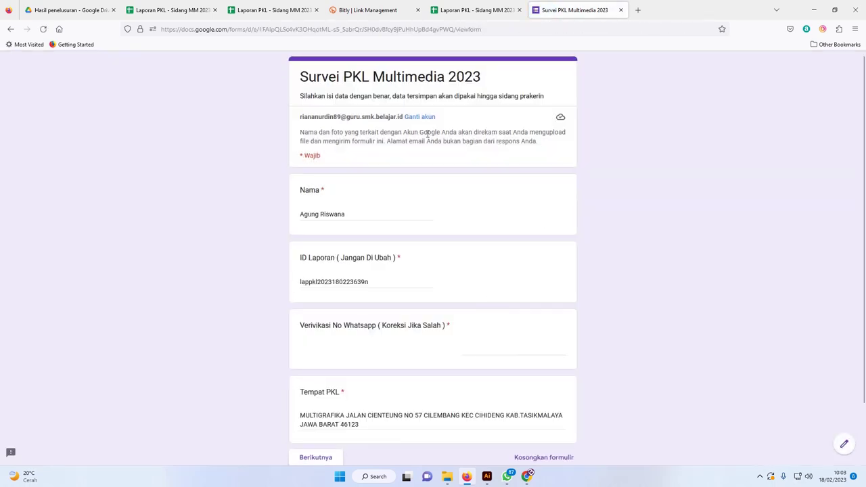
scroll(428, 133, "down", 2)
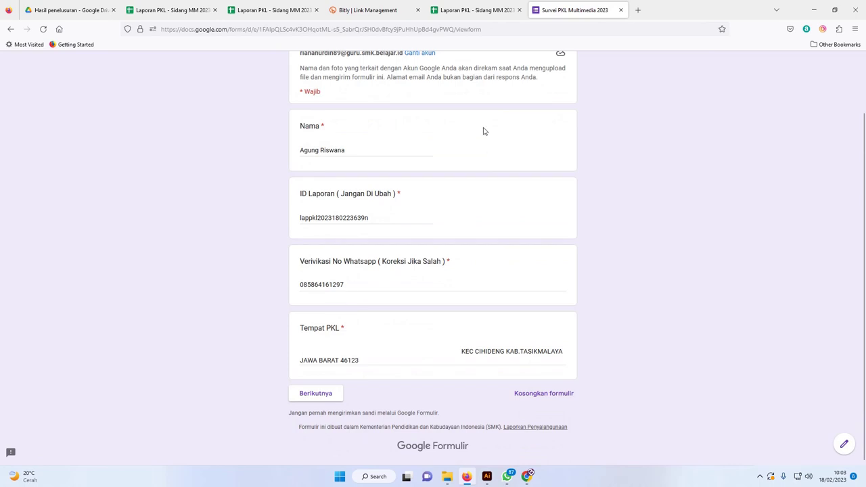
left_click_drag(368, 152, 281, 158)
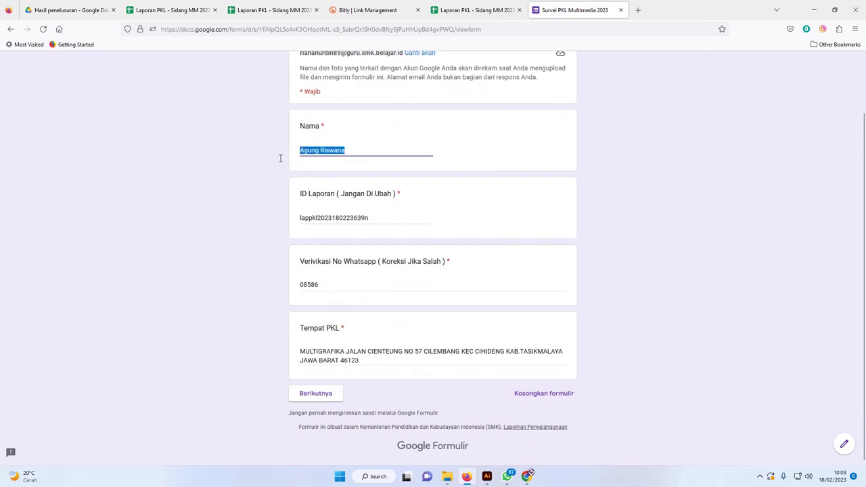
left_click(384, 217)
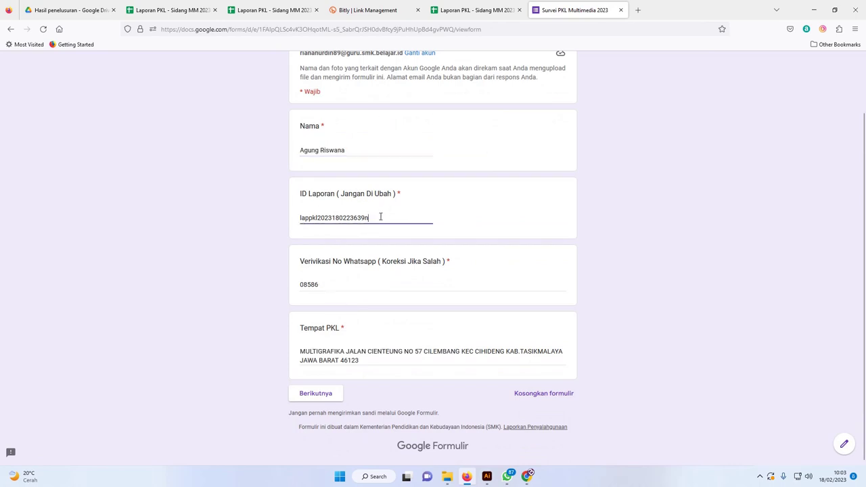
double_click(361, 218)
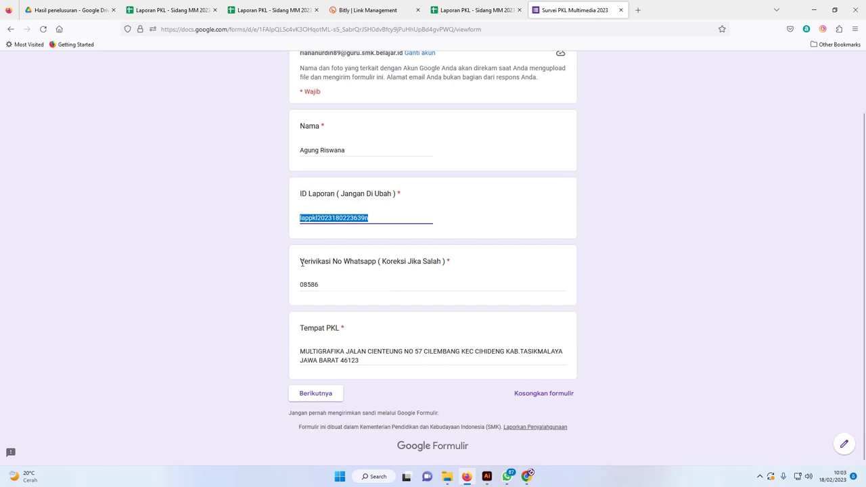
Review the WhatsApp number and Tempat PKL answers, then go to the Dokumentasi Kegiatan prakerin section.
left_click_drag(300, 262, 478, 264)
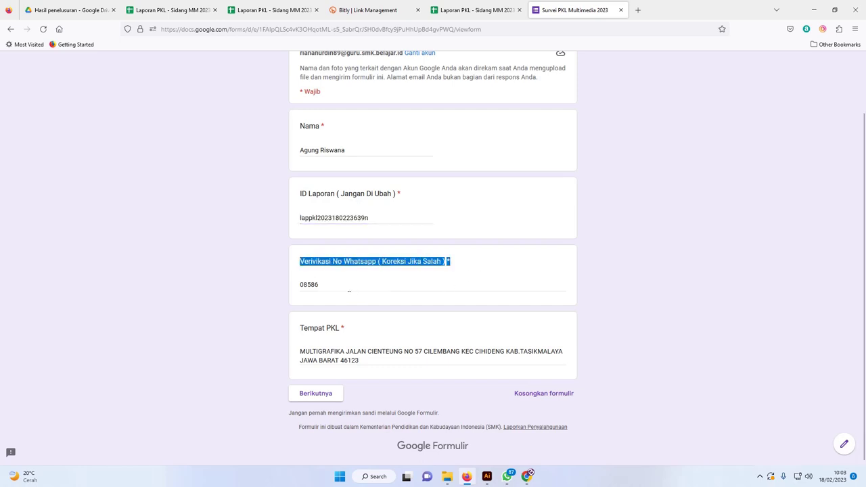
left_click_drag(349, 287, 287, 285)
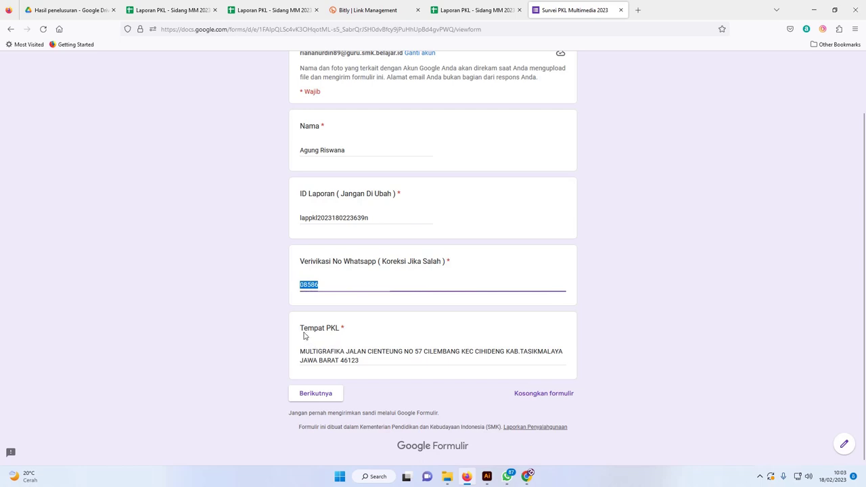
left_click_drag(300, 328, 341, 330)
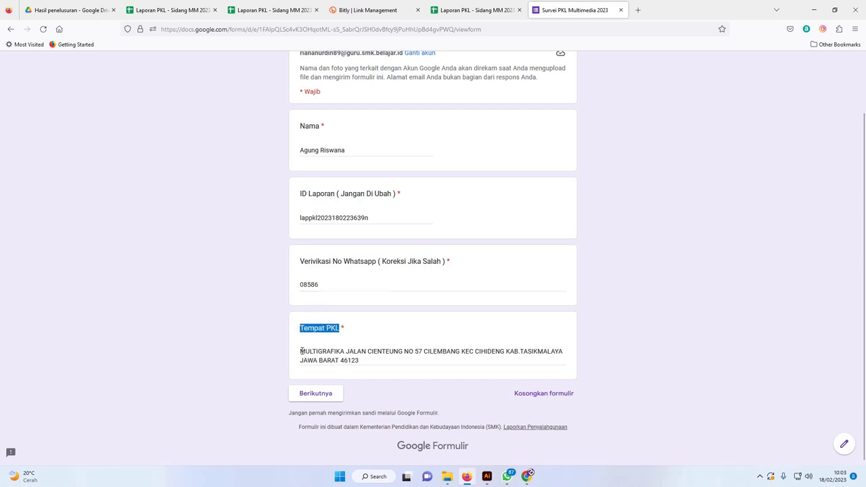
left_click_drag(302, 351, 426, 362)
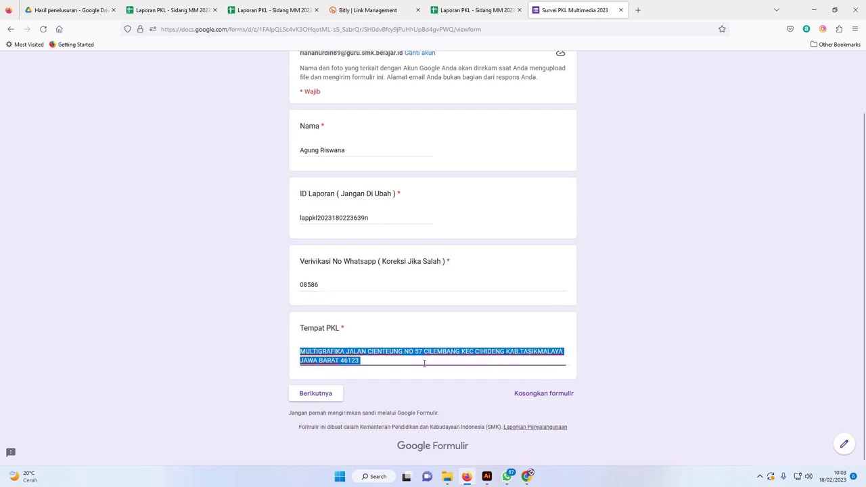
left_click(372, 360)
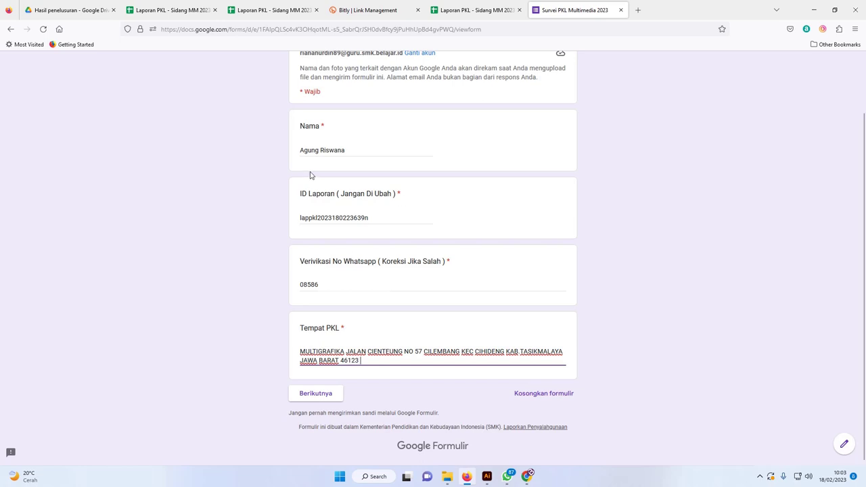
left_click(315, 393)
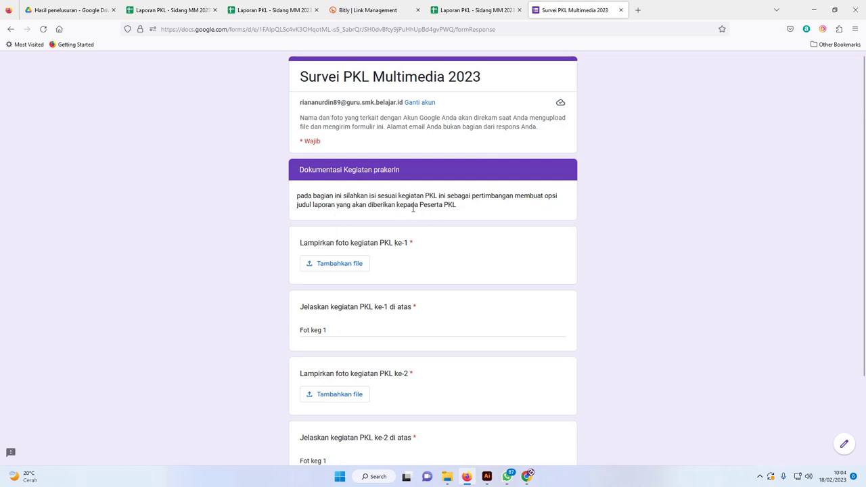
Replace 'Fot keg 1' in the PKL ke-1 description with 'Kegiatan Finishing di percetakan'.
scroll(411, 210, "down", 3)
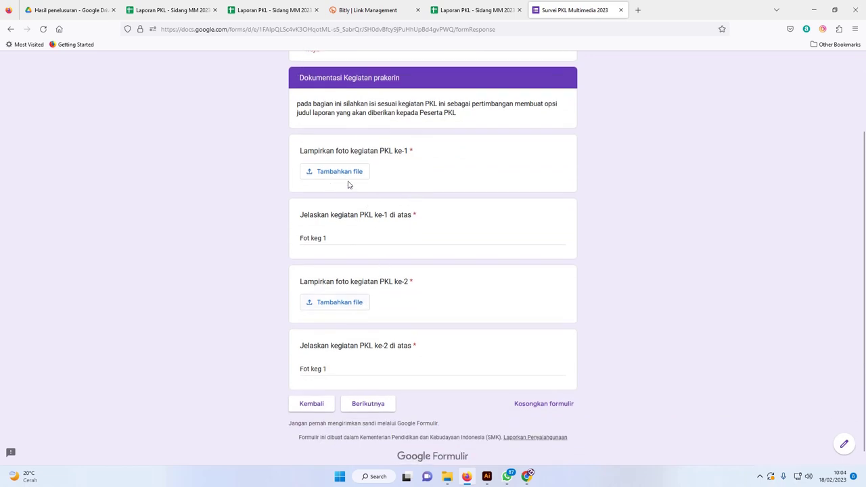
scroll(401, 188, "up", 1)
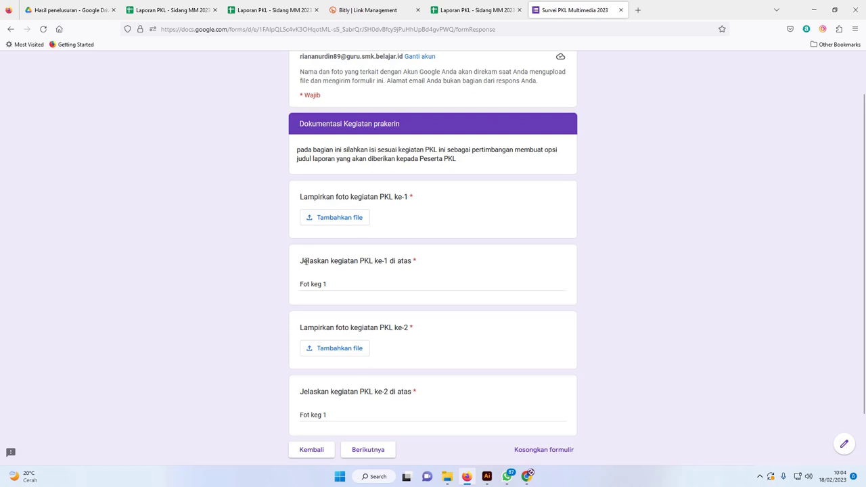
left_click_drag(300, 260, 417, 266)
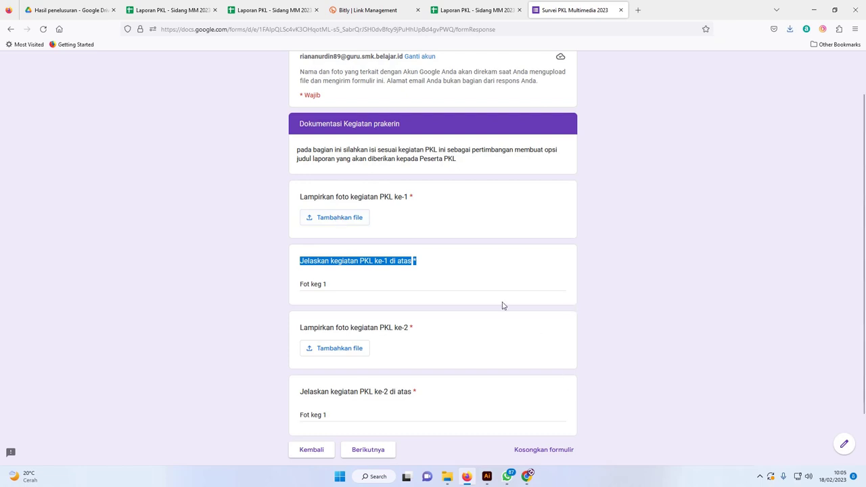
left_click(443, 285)
left_click_drag(343, 286, 257, 278)
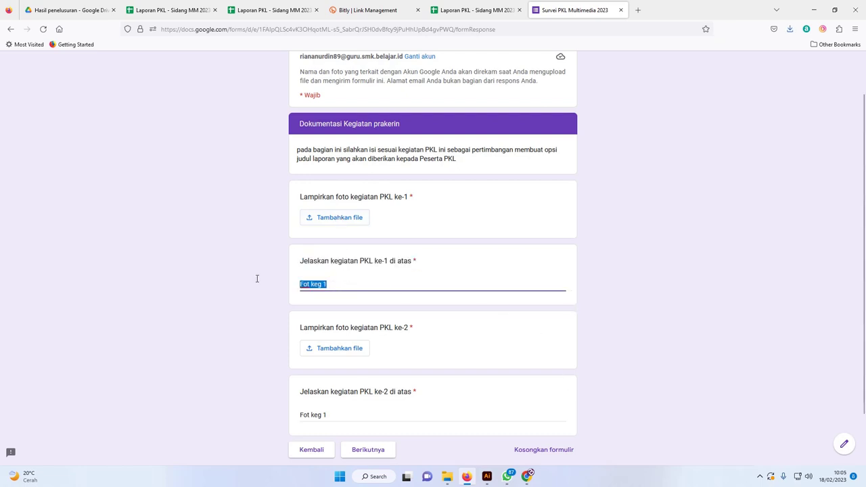
type("Kegiatan Finishing di perceatak")
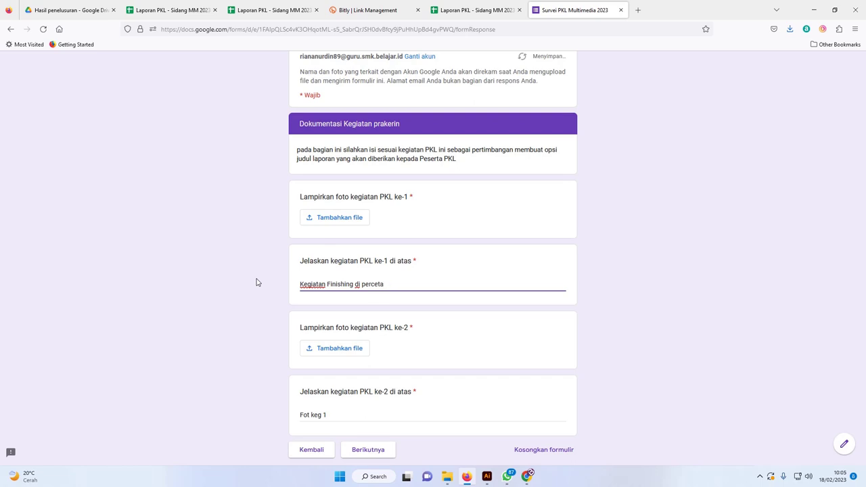
type("kan")
left_click_drag(410, 286, 278, 284)
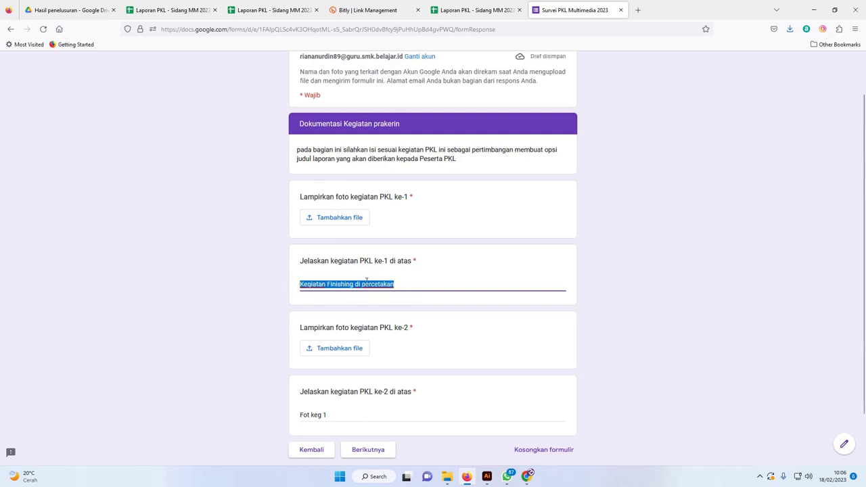
Upload industri-percetakan.jpg from Downloads as the first activity photo.
left_click(346, 217)
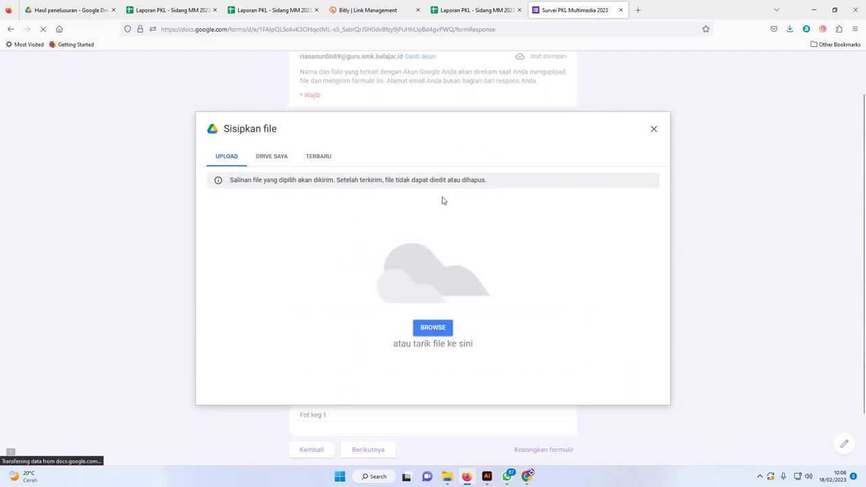
left_click(425, 329)
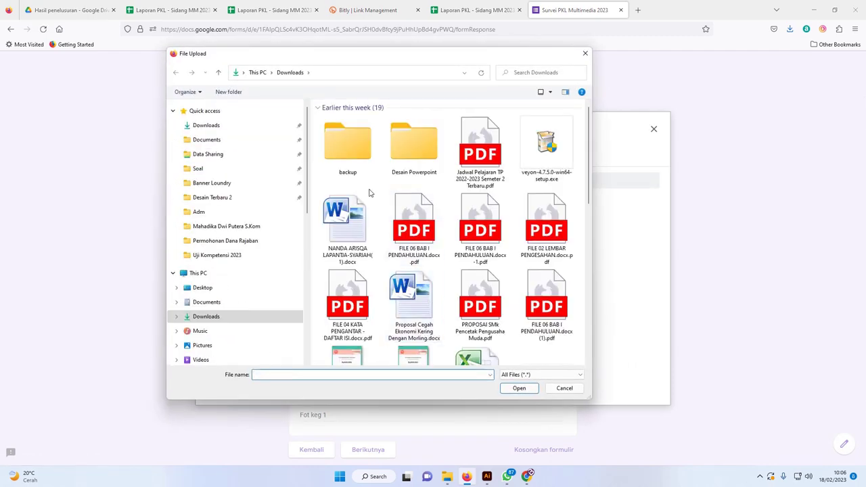
left_click(234, 129)
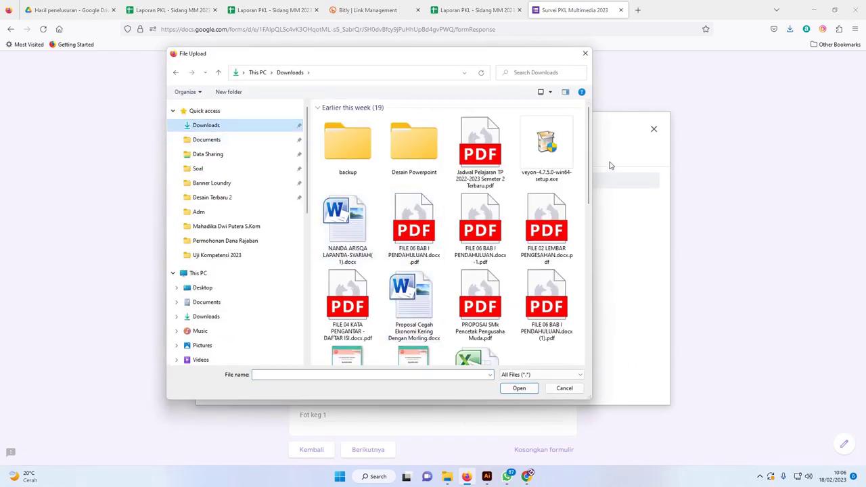
scroll(574, 296, "down", 10)
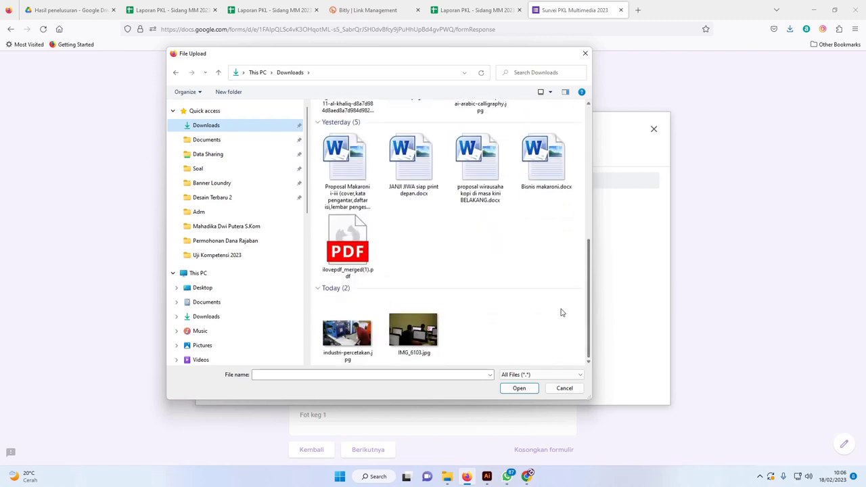
left_click(356, 329)
left_click(519, 388)
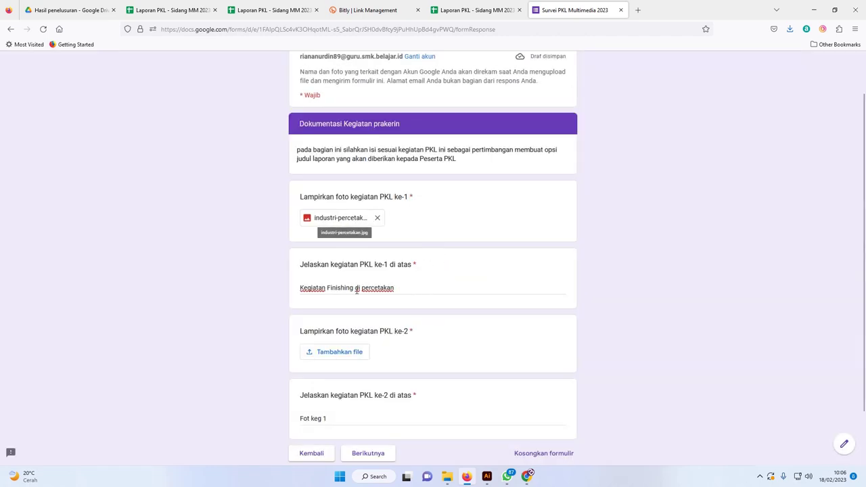
Append 'bagian back office' to the first activity description.
left_click(404, 288)
type("bagian backoff")
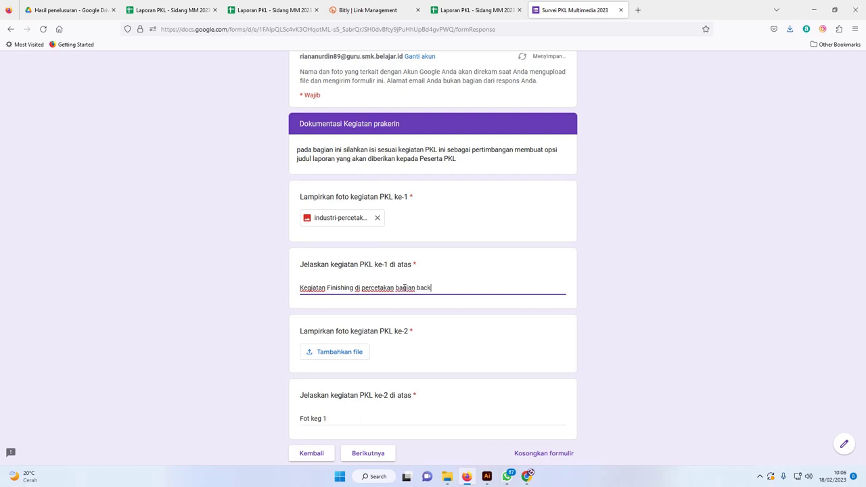
type("ice")
key("BackSpace")
key("BackSpace")
key("BackSpace")
key("BackSpace")
key("BackSpace")
type("office")
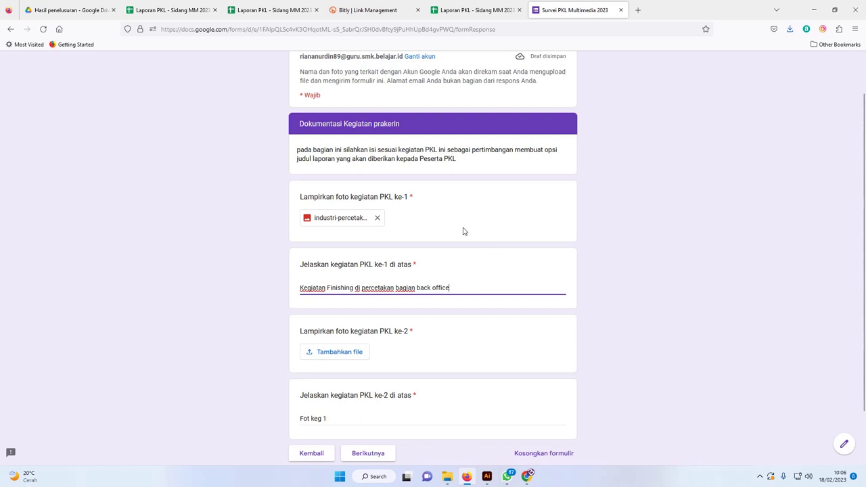
Upload IMG_6103.jpg as the second activity photo and select the second description's placeholder.
scroll(494, 218, "down", 1)
scroll(494, 218, "down", 1)
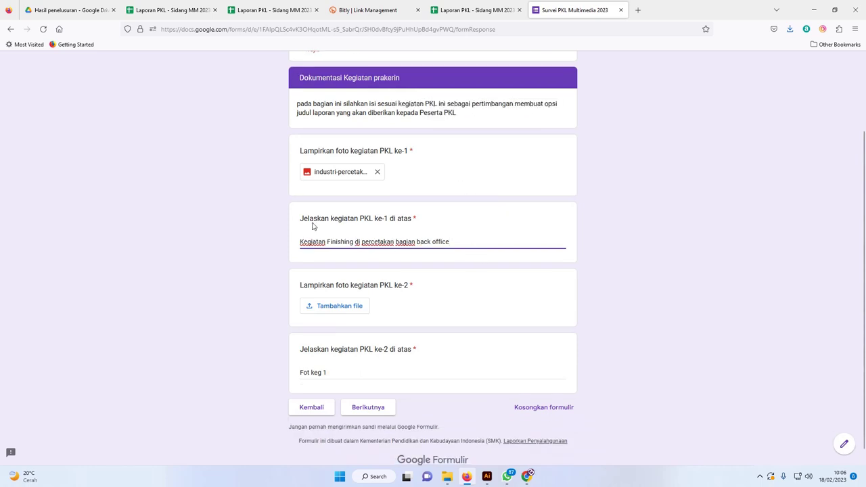
left_click_drag(301, 217, 439, 221)
left_click(334, 314)
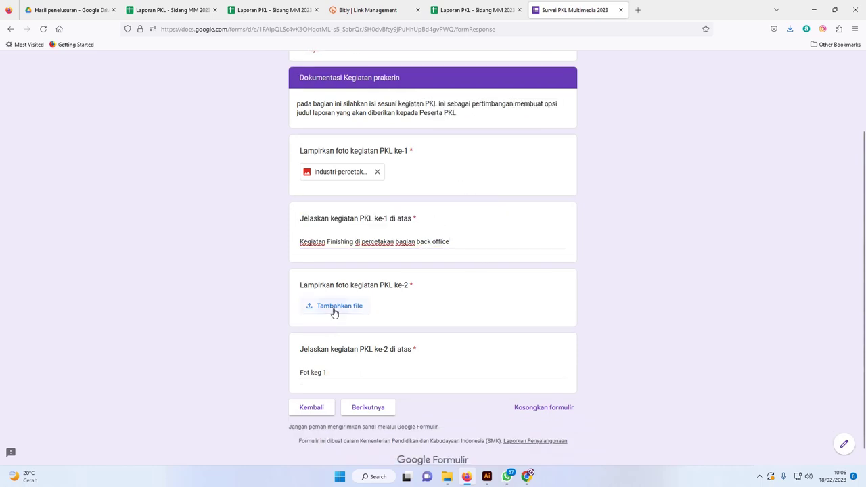
left_click(432, 328)
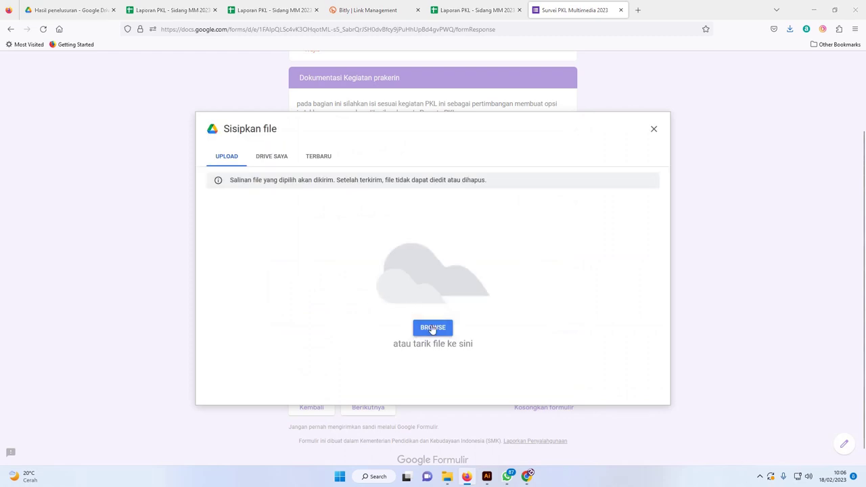
left_click_drag(588, 198, 588, 338)
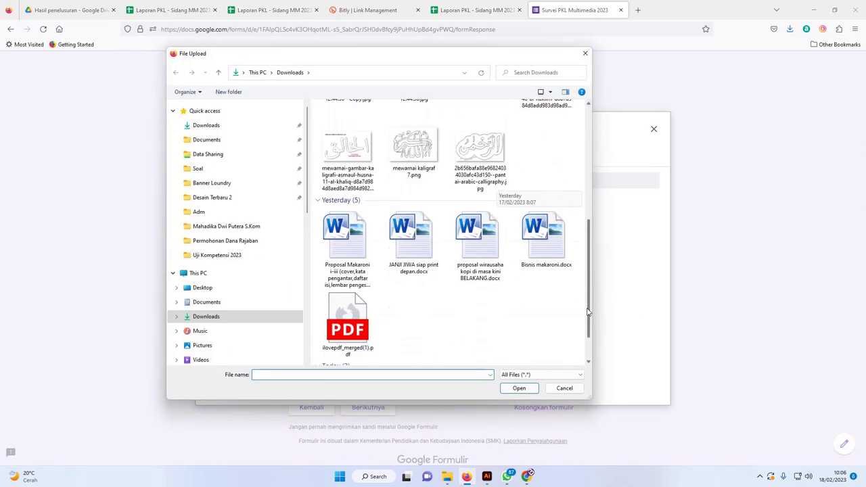
left_click(412, 330)
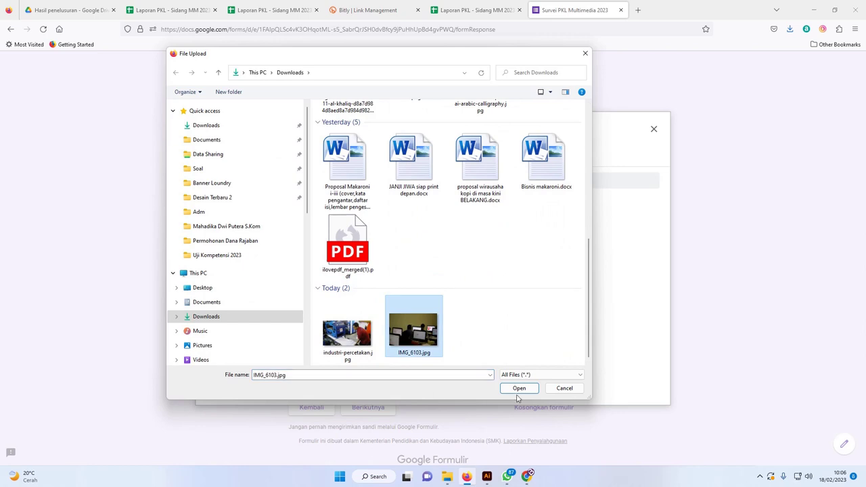
left_click(519, 387)
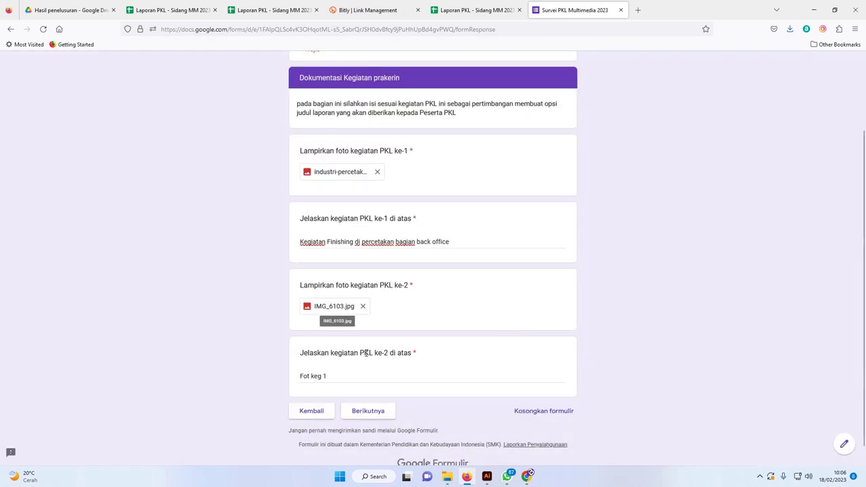
left_click(336, 377)
left_click_drag(336, 376, 275, 376)
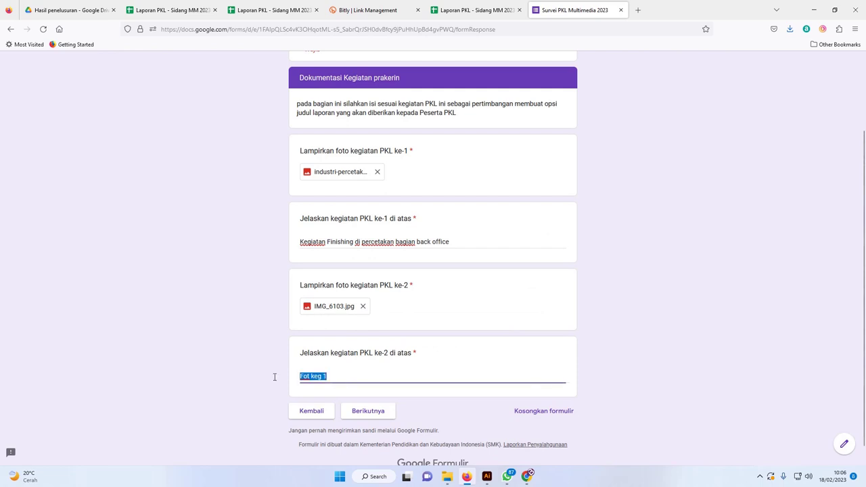
Enter 'Desain Banner dalam pesanan klient' as the PKL ke-2 description and continue to the next page.
type("Desain ")
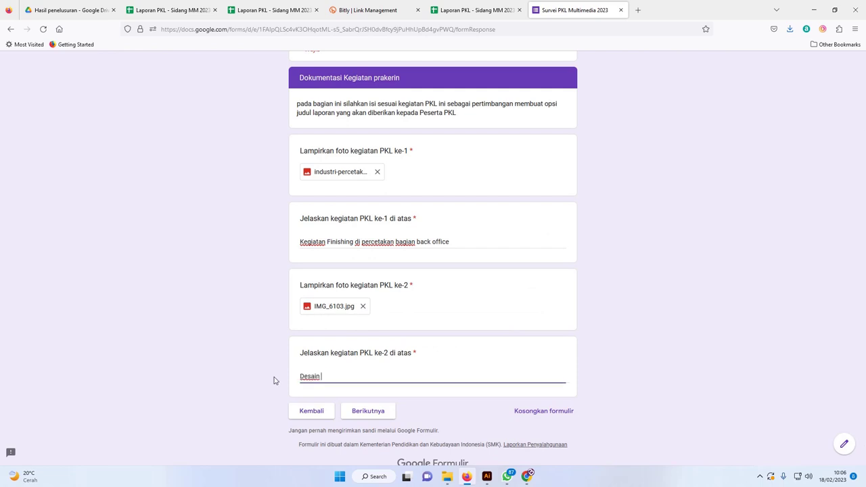
type("Banner ")
type("dalam ")
type("pesanan kli")
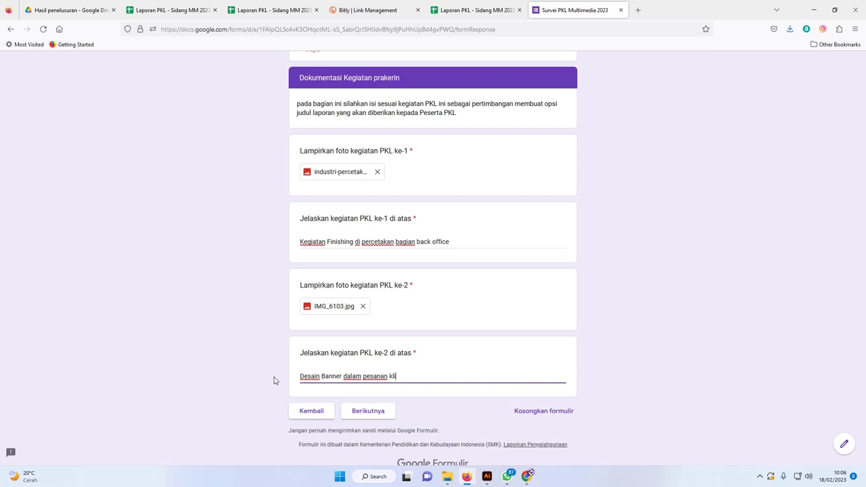
type("ne")
key("BackSpace")
key("BackSpace")
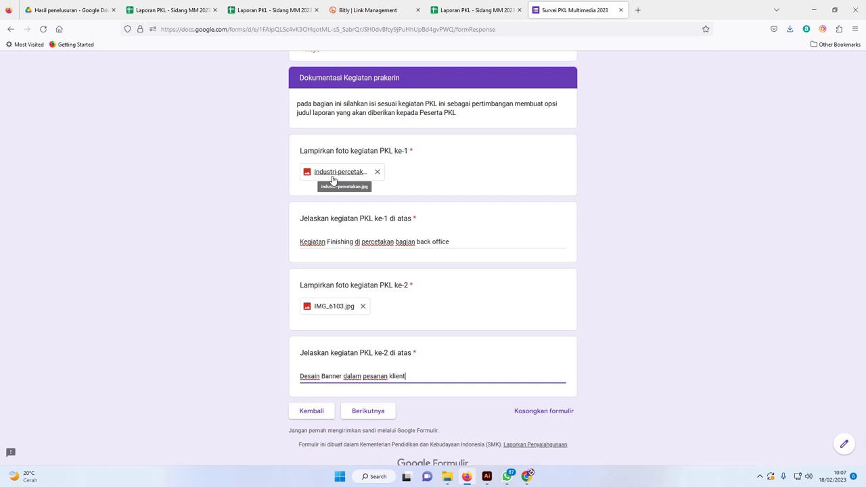
left_click(374, 412)
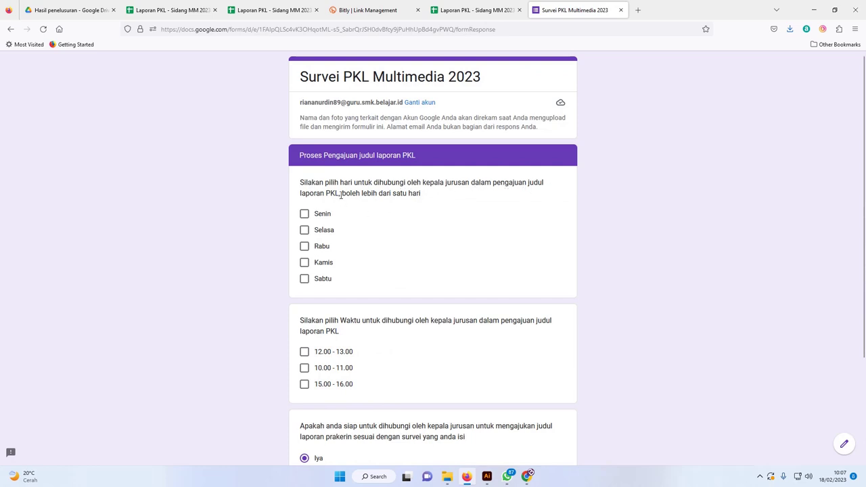
Read the Proses Pengajuan judul laporan PKL section, noting more than one contact day is allowed.
left_click_drag(342, 193, 437, 201)
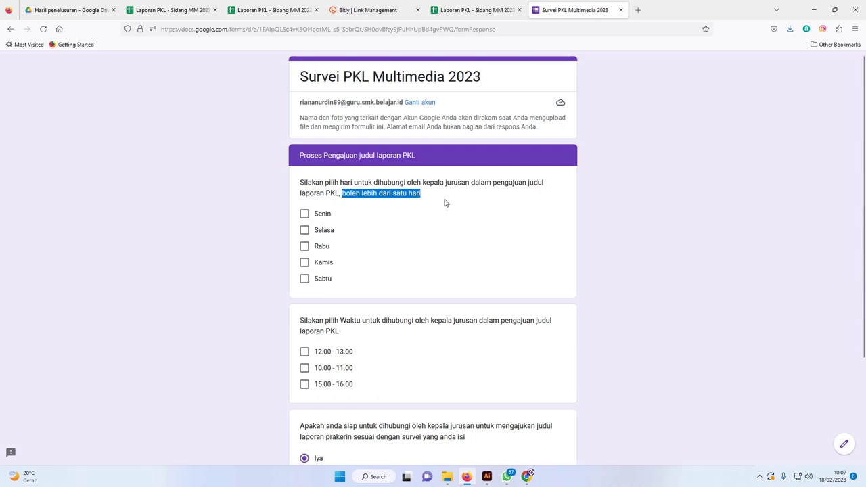
left_click(445, 201)
scroll(383, 184, "down", 1)
scroll(384, 186, "up", 1)
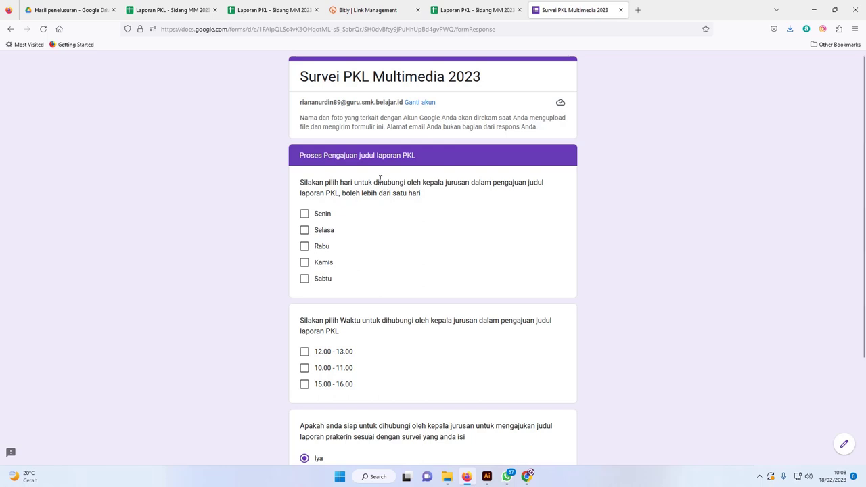
Tick Senin, Selasa, Rabu, Kamis and Sabtu as contact days.
left_click(304, 214)
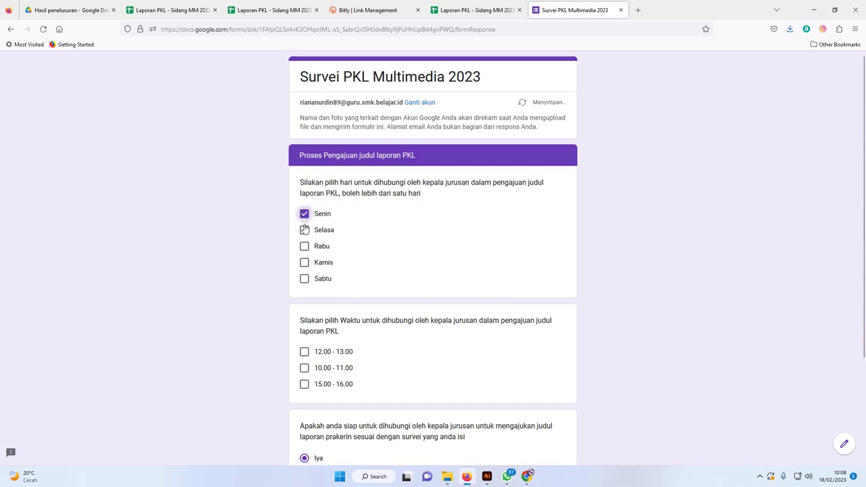
left_click(304, 230)
left_click(305, 246)
left_click(305, 262)
left_click(304, 278)
scroll(360, 229, "down", 1)
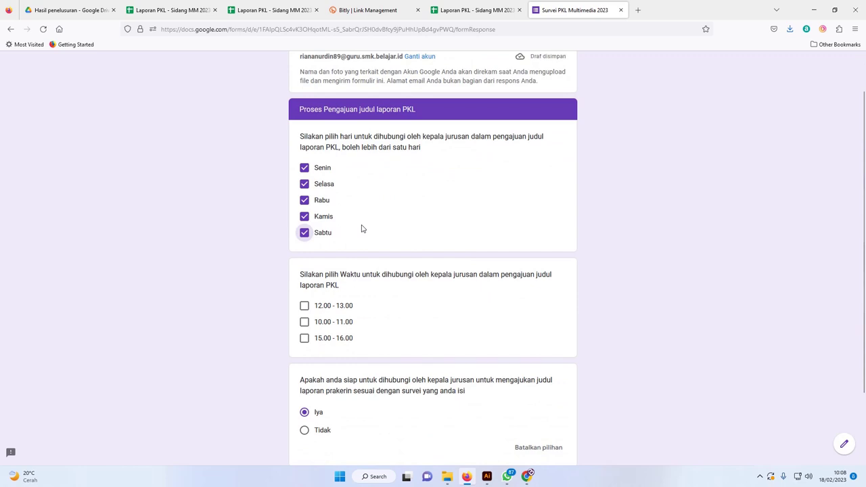
key("shift+Tab")
key("space")
key("space")
Tick the 12.00 - 13.00, 10.00 - 11.00 and 15.00 - 16.00 contact time slots.
scroll(257, 242, "down", 1)
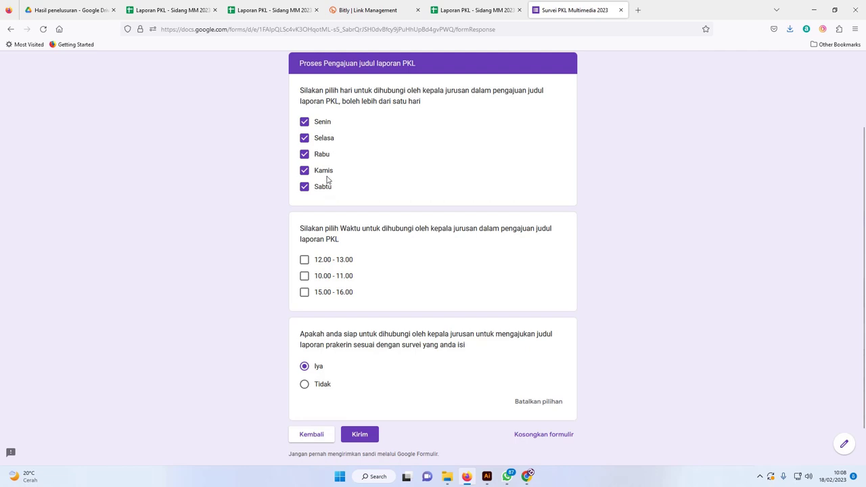
left_click(305, 262)
left_click(305, 276)
left_click(304, 293)
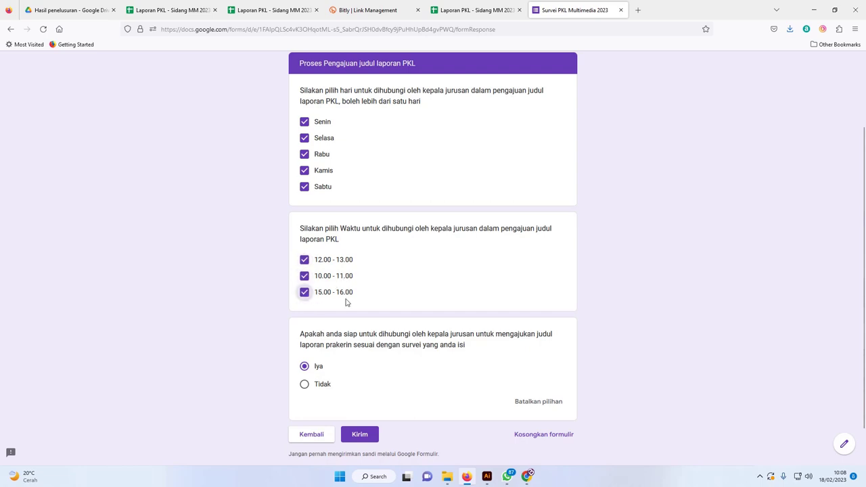
scroll(357, 294, "down", 1)
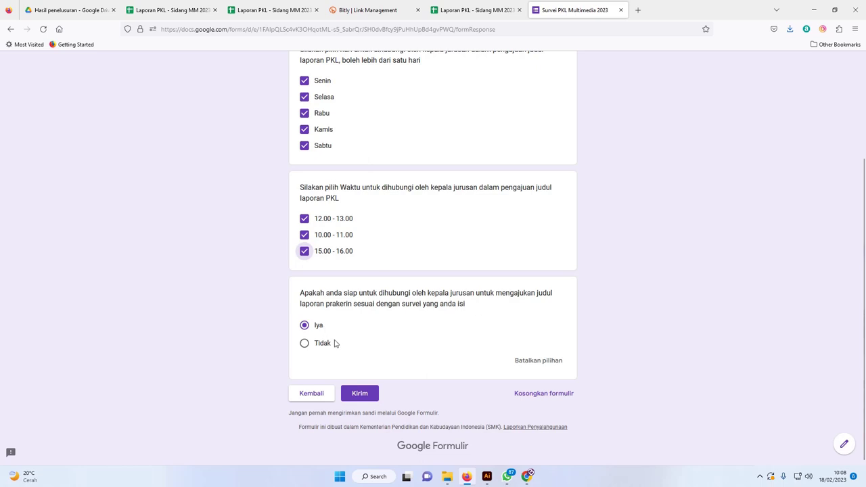
left_click(359, 393)
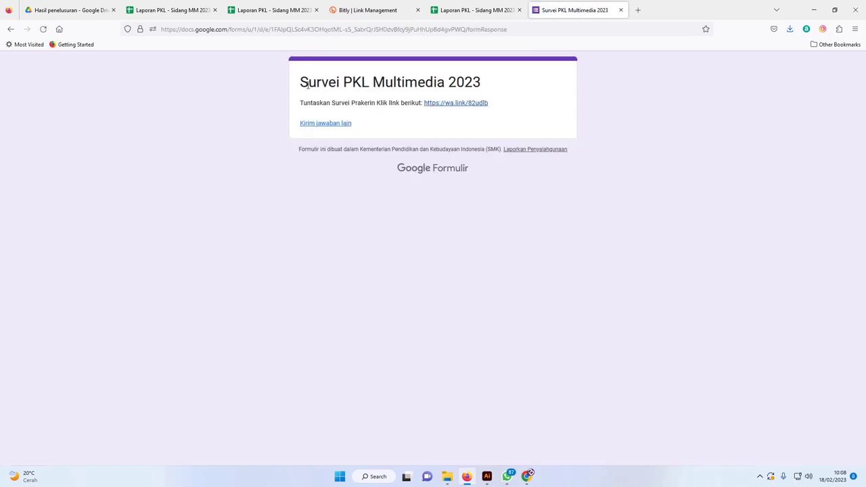
left_click_drag(299, 79, 420, 128)
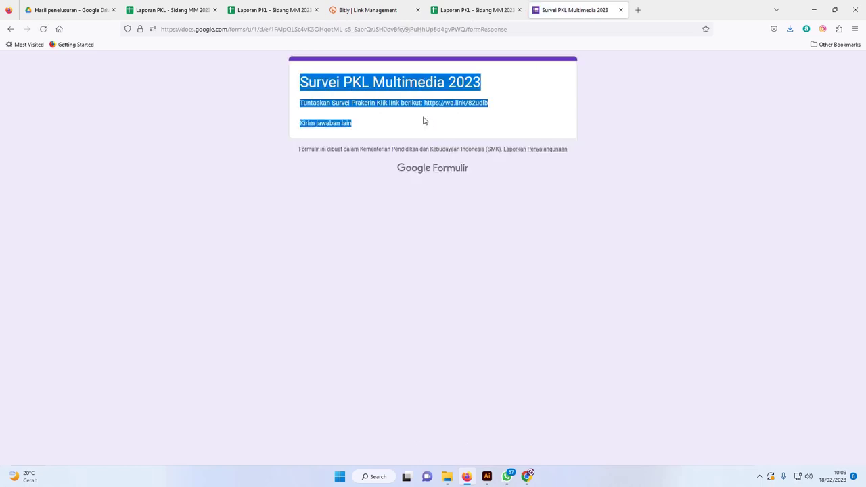
left_click(284, 89)
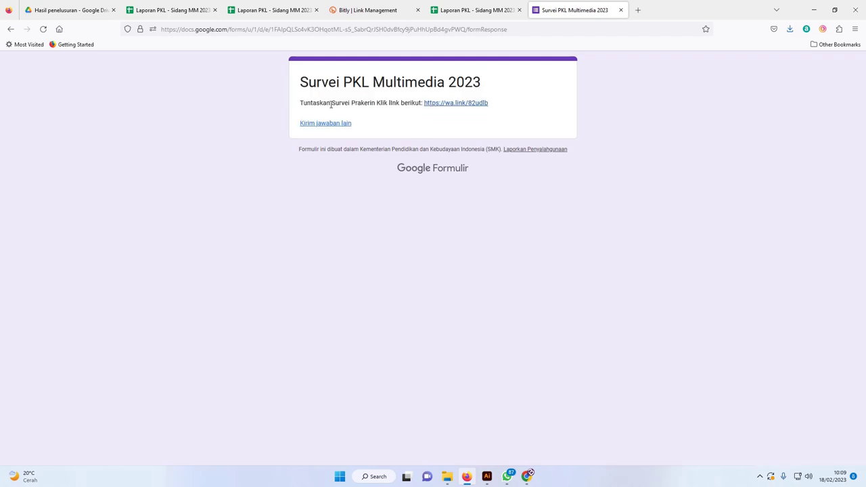
left_click(455, 105)
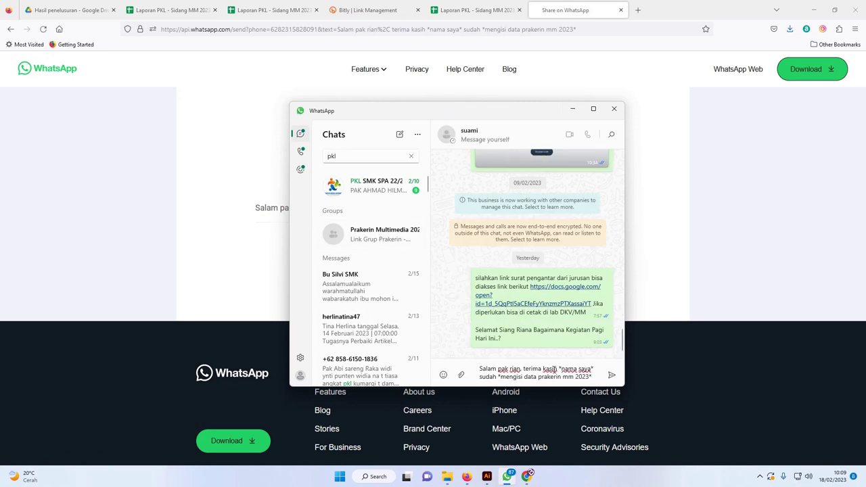
Replace '*nama saya*' with the student's name, send the thank-you message, and minimize WhatsApp.
left_click_drag(592, 369, 561, 370)
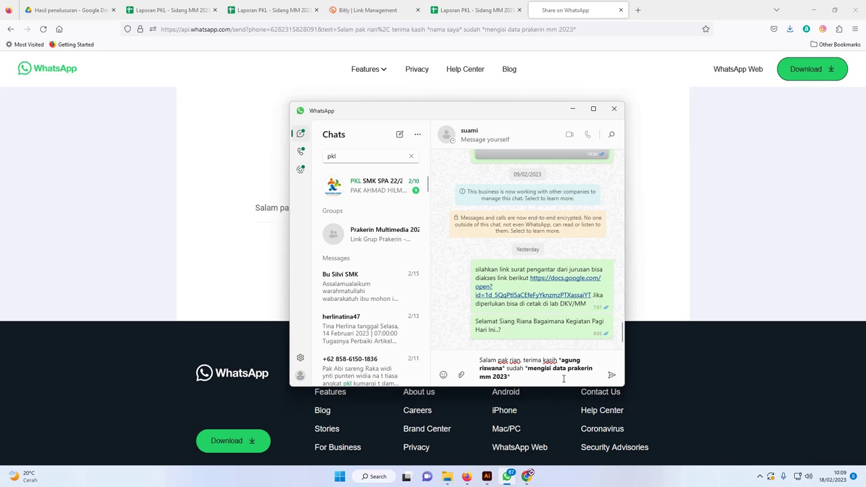
left_click(611, 375)
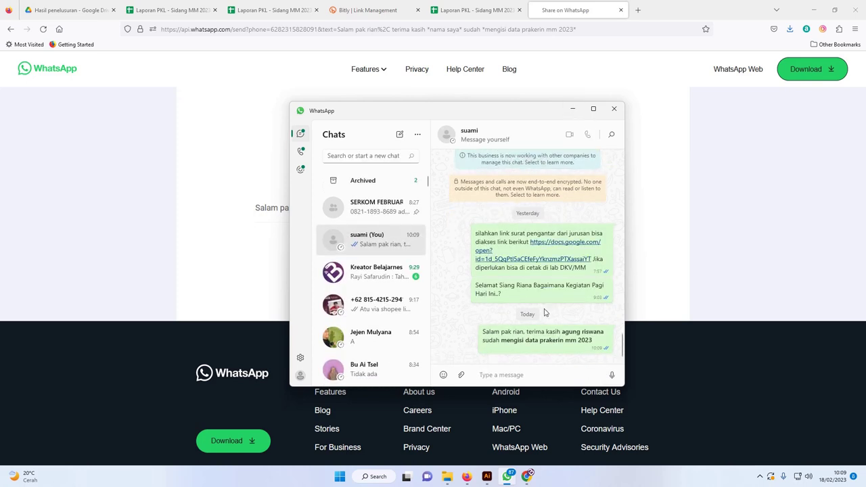
left_click(572, 109)
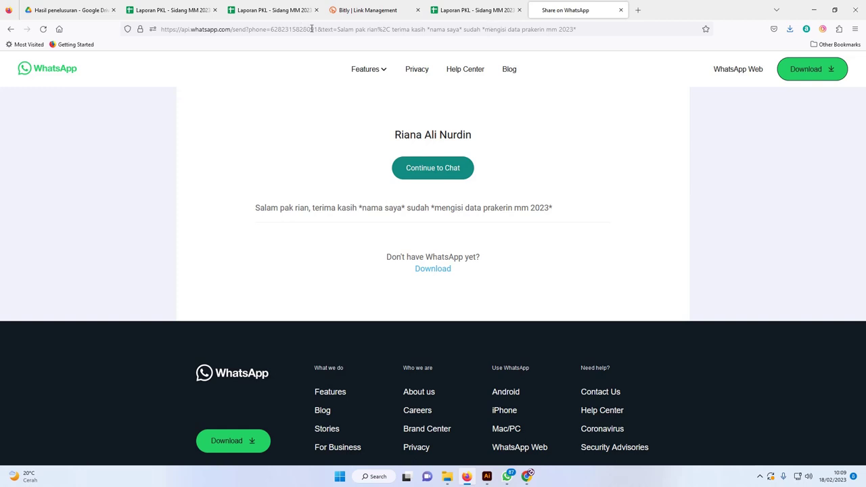
Check the published PKL sheet's top row status: 'Menunggu dihubungi Oleh Admin', highlighting the auto-update note.
left_click(241, 8)
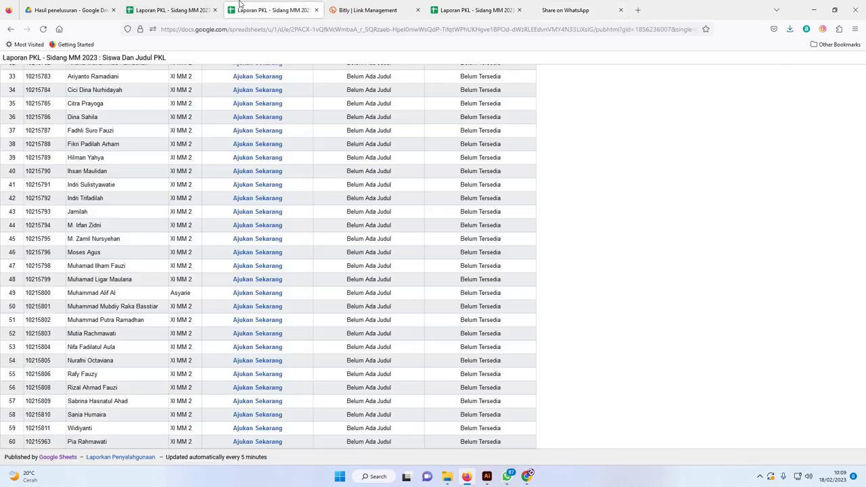
scroll(286, 99, "up", 5)
scroll(286, 99, "up", 5)
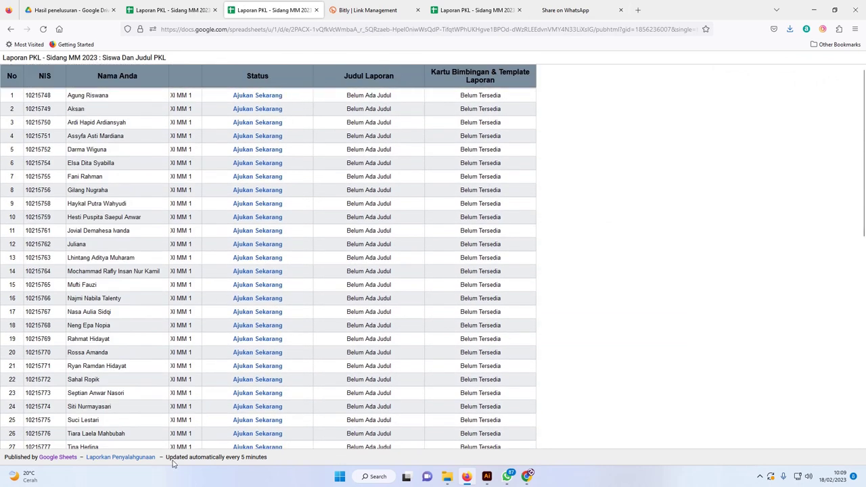
left_click_drag(166, 457, 264, 457)
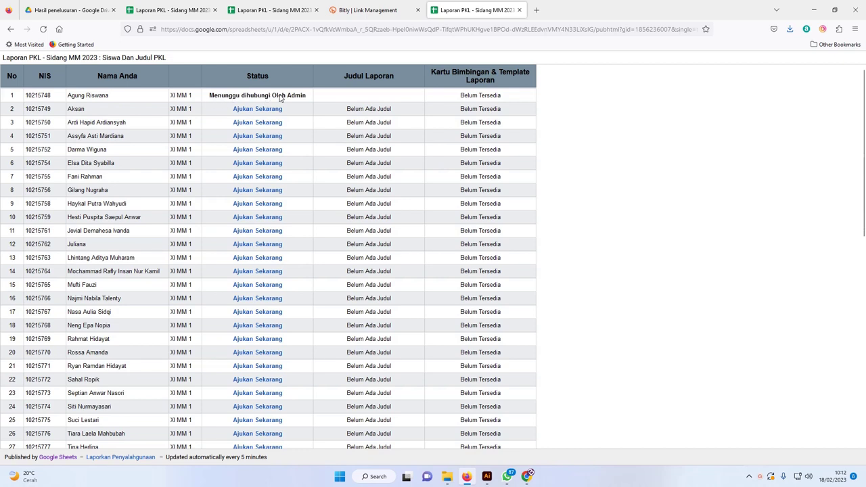
mouse_move(301, 95)
left_mouse_down()
mouse_move(249, 97)
mouse_move(304, 96)
left_mouse_up()
left_click(217, 98)
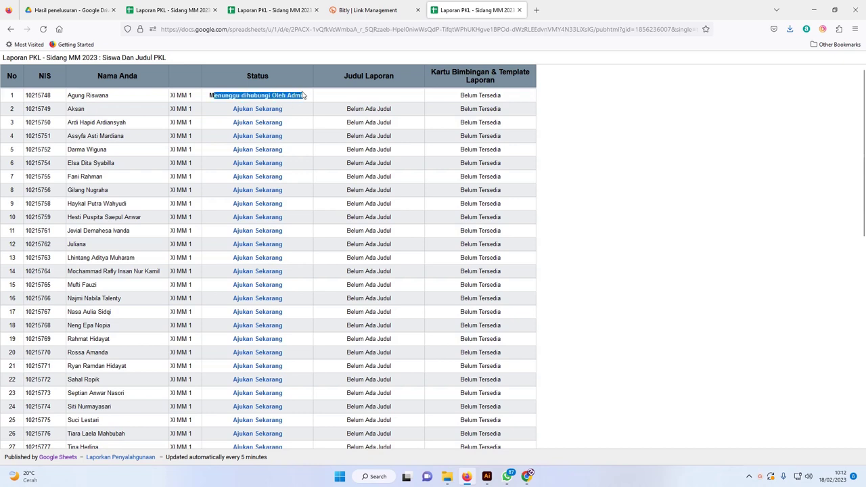
left_click(213, 95)
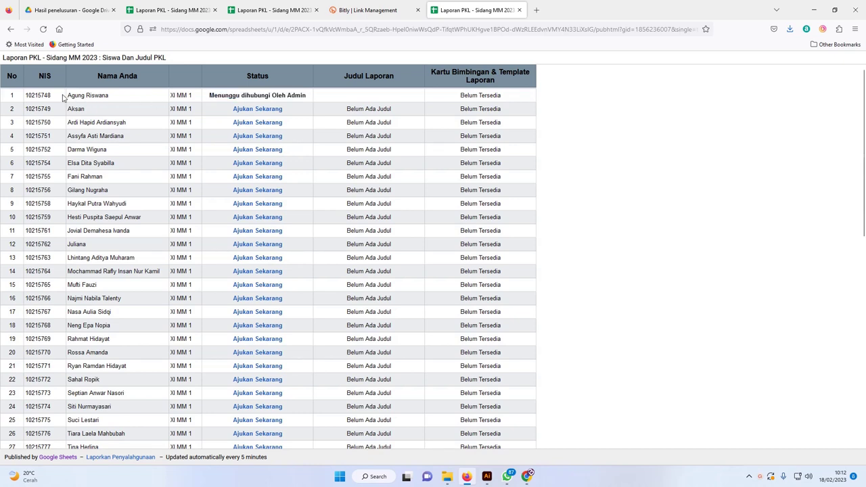
left_click_drag(214, 97, 301, 99)
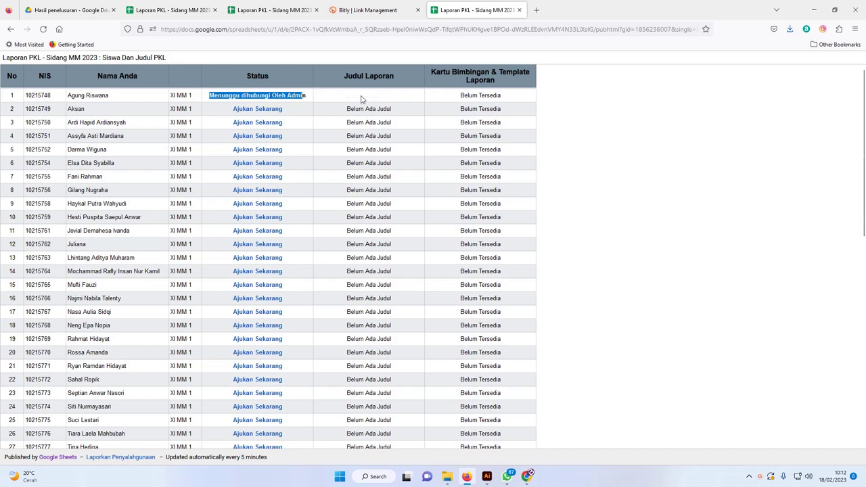
left_click_drag(460, 98, 508, 98)
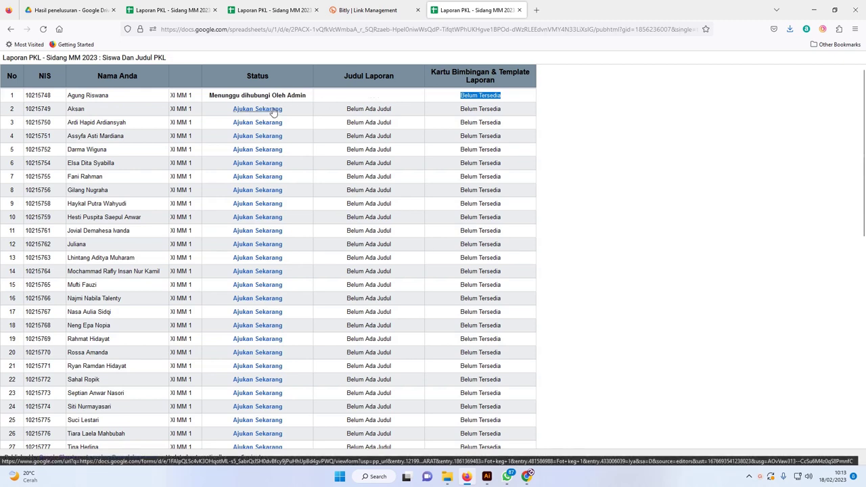
left_click_drag(211, 95, 307, 96)
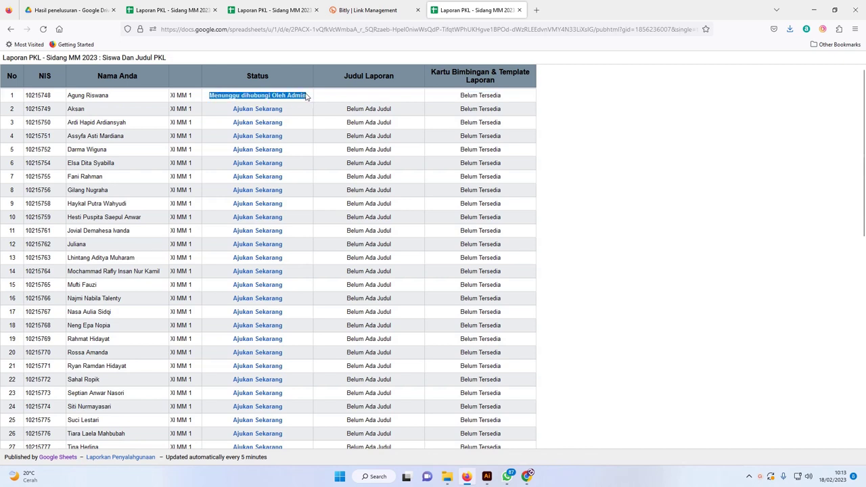
left_click(371, 99)
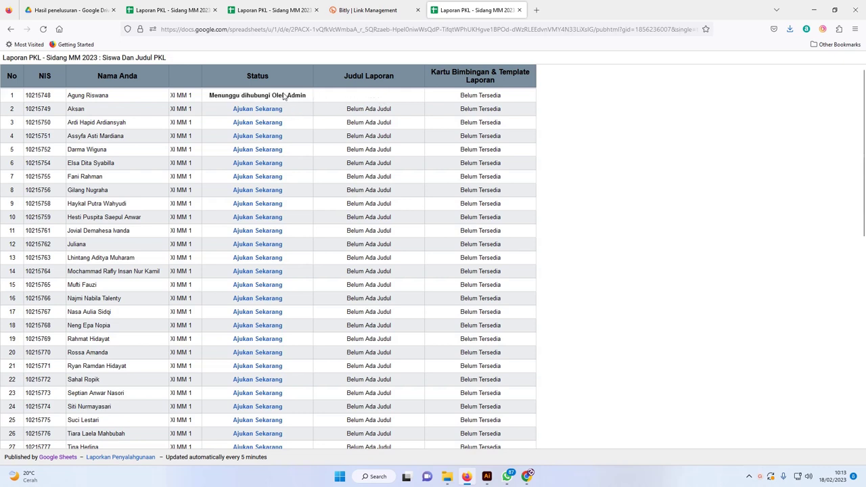